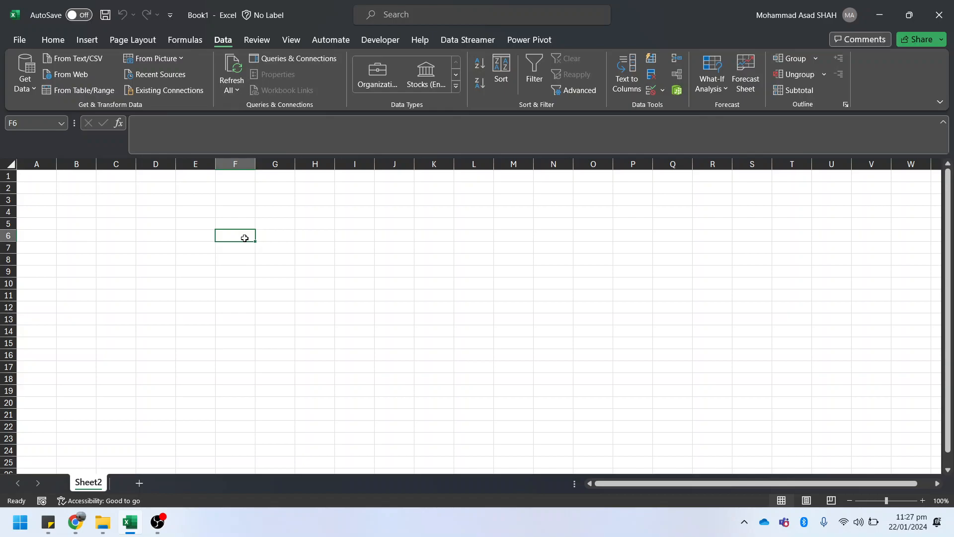
- Enter 12 in cells F6 and G6
{"action": "type", "text": "12"}
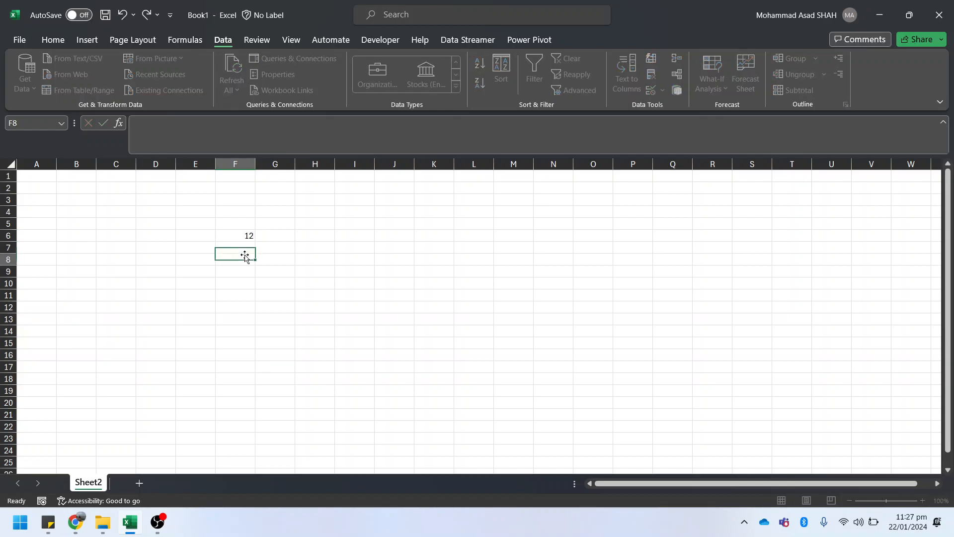
{"action": "key", "text": "Return"}
{"action": "left_click", "coordinate": [277, 238]}
{"action": "type", "text": "12"}
{"action": "left_click", "coordinate": [300, 267]}
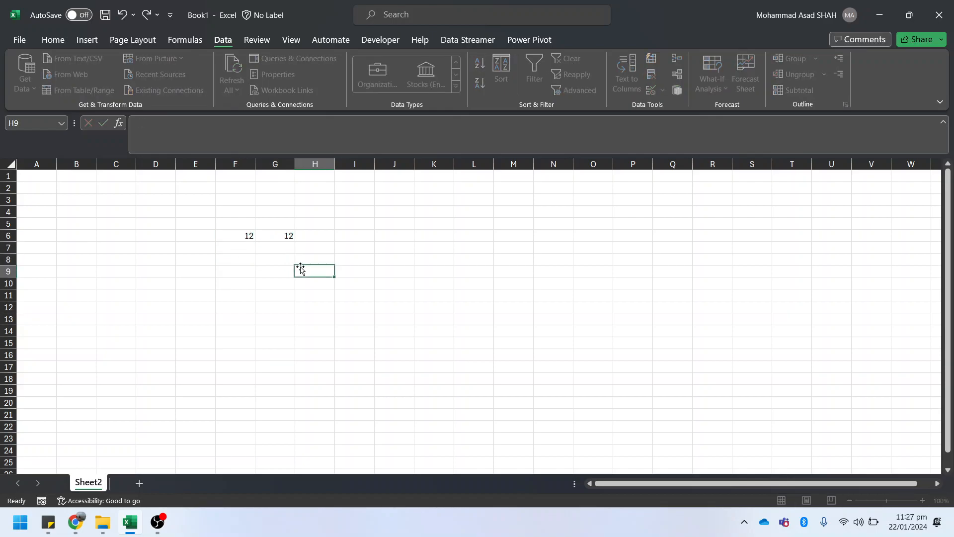
{"action": "left_click", "coordinate": [285, 234]}
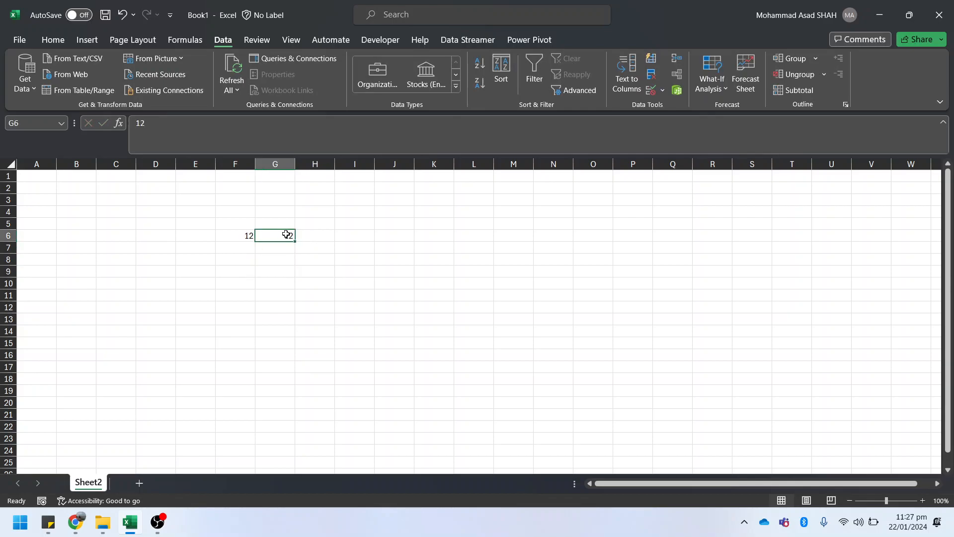
{"action": "left_click", "coordinate": [237, 231]}
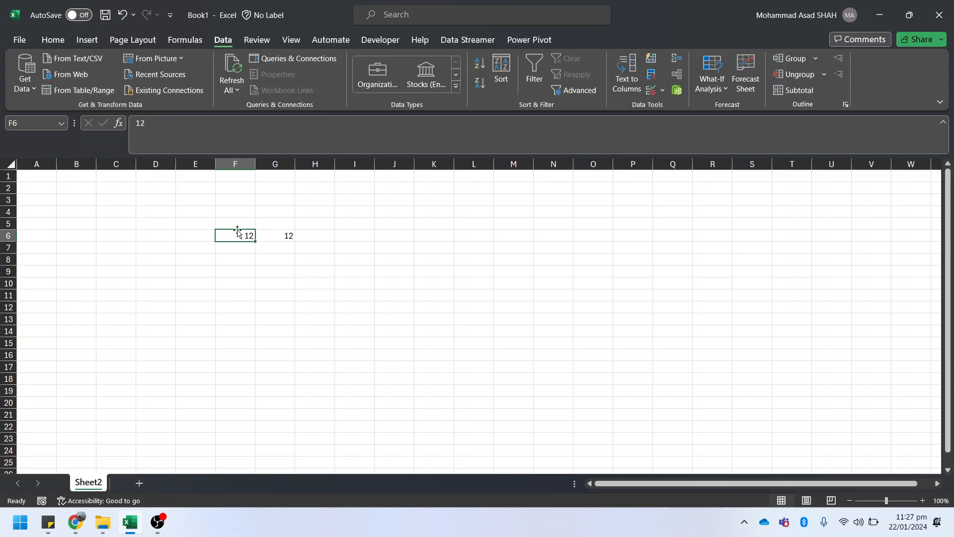
- Add the column headings Math in F5 and English in G5
{"action": "left_click", "coordinate": [235, 221]}
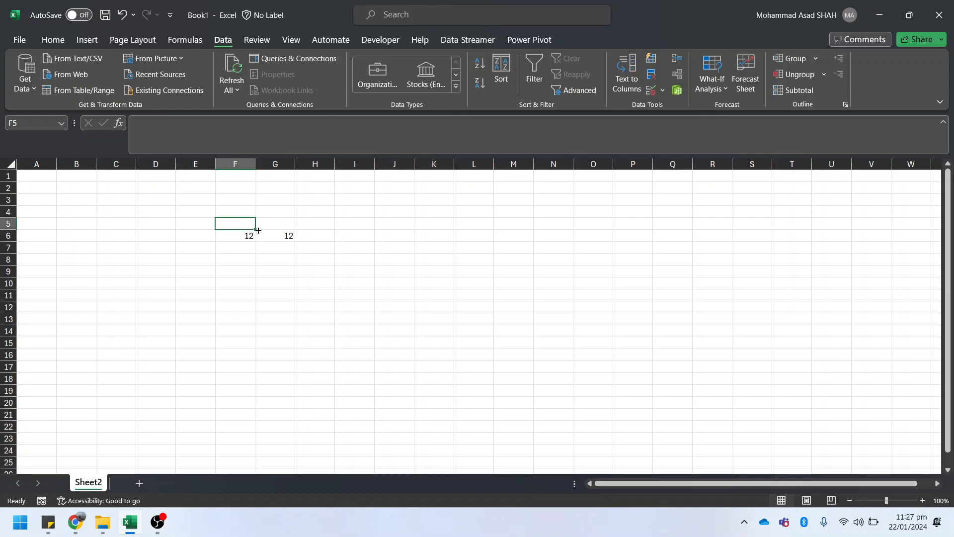
{"action": "type", "text": "Math"}
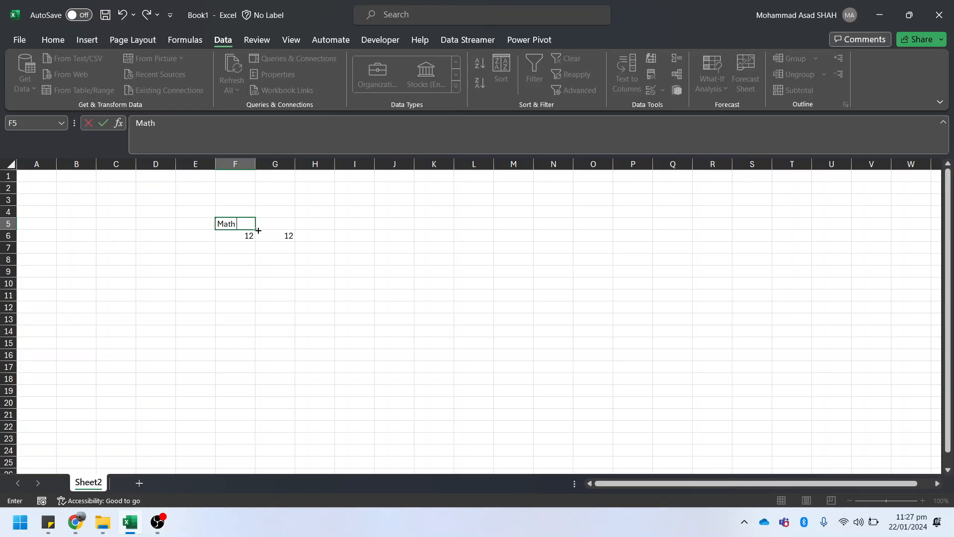
{"action": "key", "text": "Tab"}
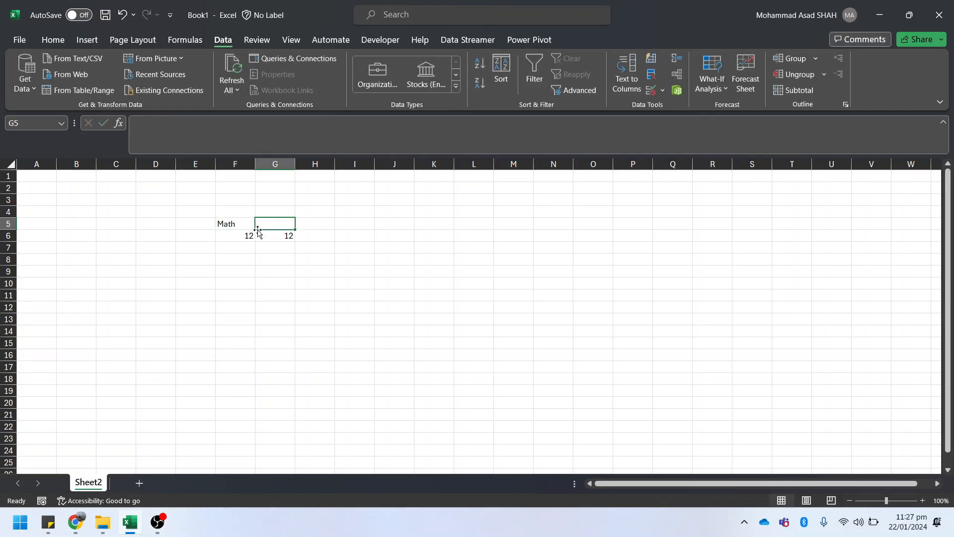
{"action": "type", "text": "Englisg"}
{"action": "key", "text": "BackSpace"}
{"action": "type", "text": "h"}
- Enter a score of 50 for both Math in F6 and English in G6
{"action": "left_click", "coordinate": [254, 231]}
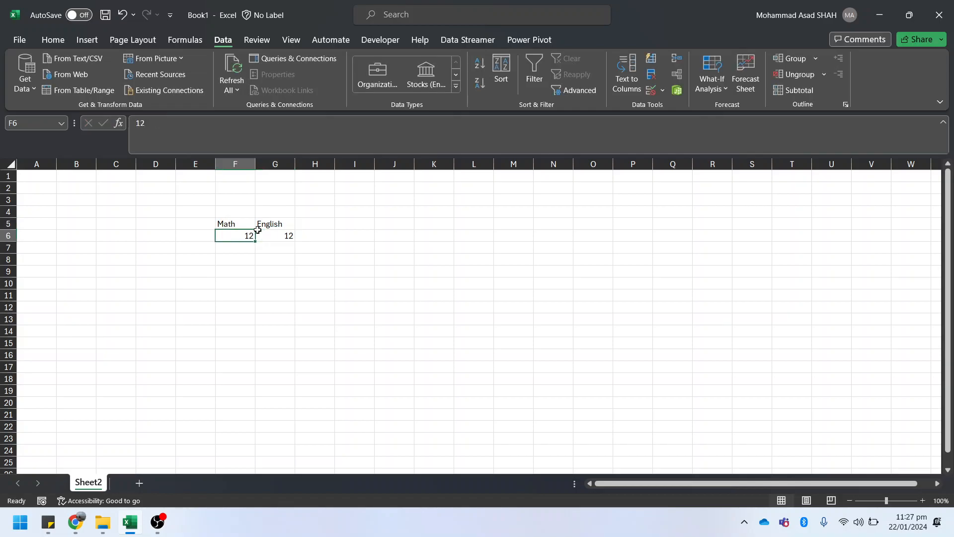
{"action": "type", "text": "50"}
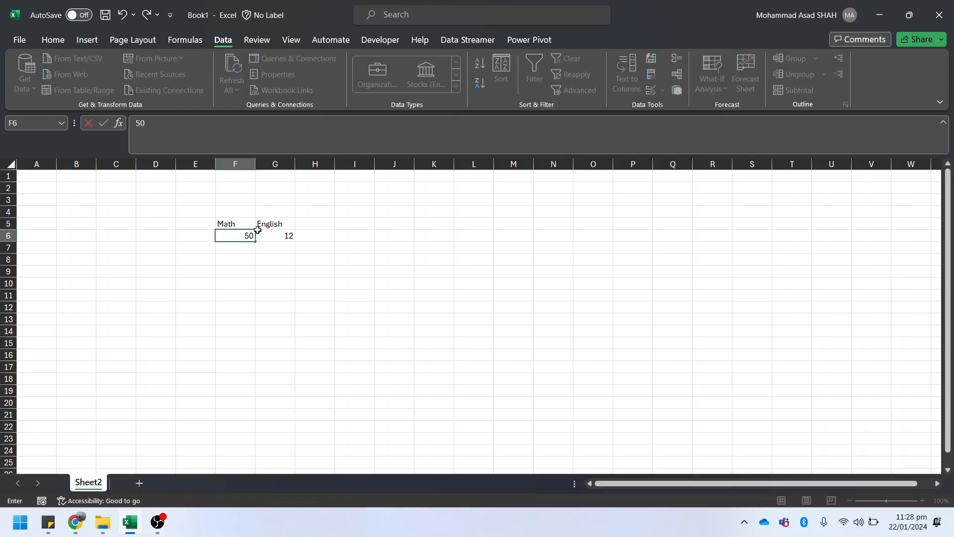
{"action": "left_click", "coordinate": [258, 231]}
{"action": "type", "text": "50"}
{"action": "key", "text": "Tab"}
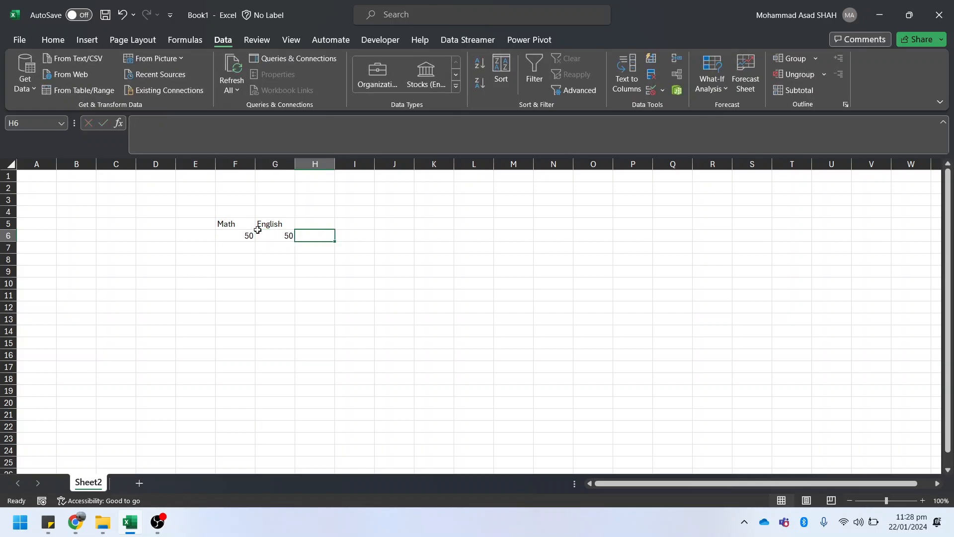
- Add the heading Total in H5 and enter 100 below it in H6
{"action": "key", "text": "Up"}
{"action": "type", "text": "Total"}
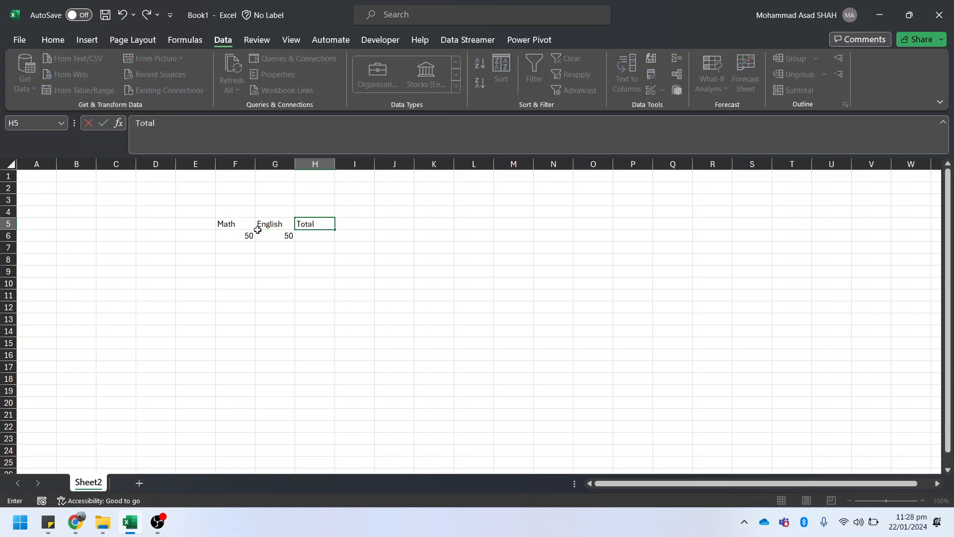
{"action": "key", "text": "Return"}
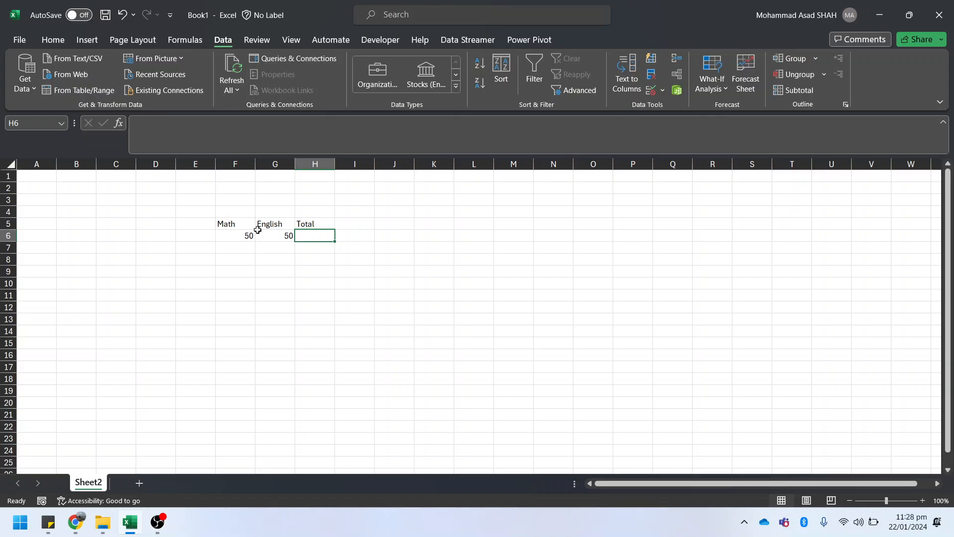
{"action": "type", "text": "100"}
{"action": "key", "text": "Tab"}
- Add the column heading Result in cell I5
{"action": "key", "text": "Up"}
{"action": "type", "text": "REsul"}
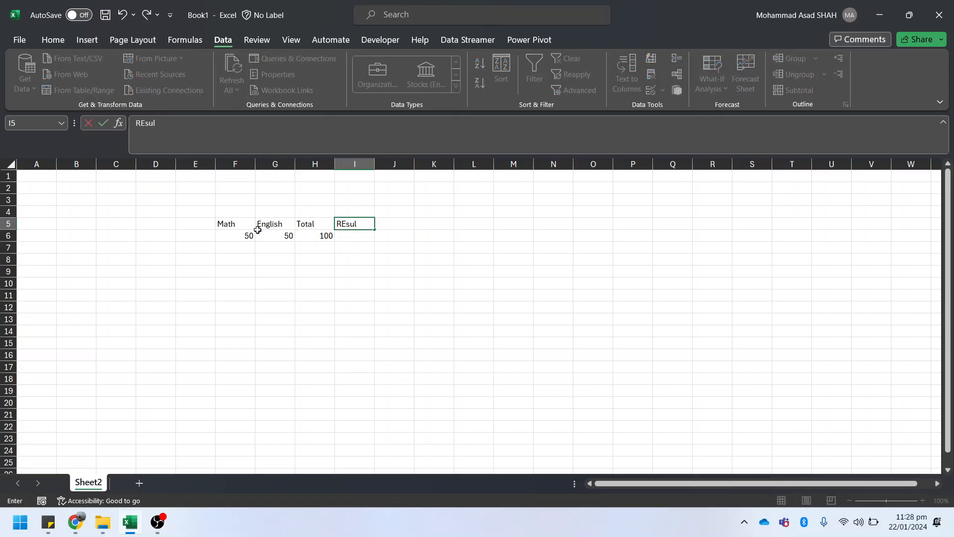
{"action": "key", "text": "BackSpace"}
{"action": "key", "text": "BackSpace"}
{"action": "key", "text": "BackSpace"}
{"action": "key", "text": "BackSpace"}
{"action": "type", "text": "esula"}
{"action": "key", "text": "BackSpace"}
{"action": "type", "text": "t"}
{"action": "key", "text": "Right"}
{"action": "key", "text": "Down"}
- Add the column heading %age in cell J5
{"action": "key", "text": "Left"}
{"action": "key", "text": "Left"}
{"action": "key", "text": "Left"}
{"action": "key", "text": "Left"}
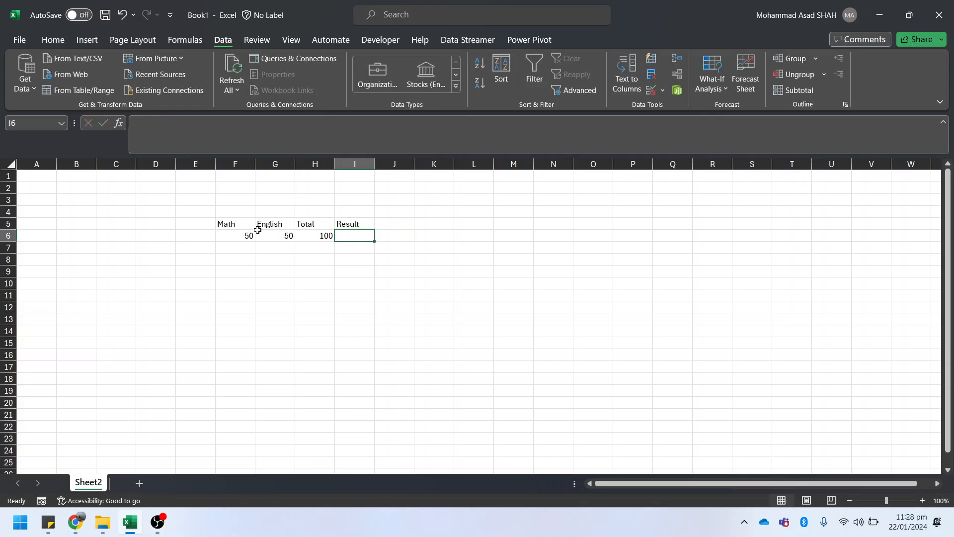
{"action": "key", "text": "Right"}
{"action": "key", "text": "Right"}
{"action": "key", "text": "Right"}
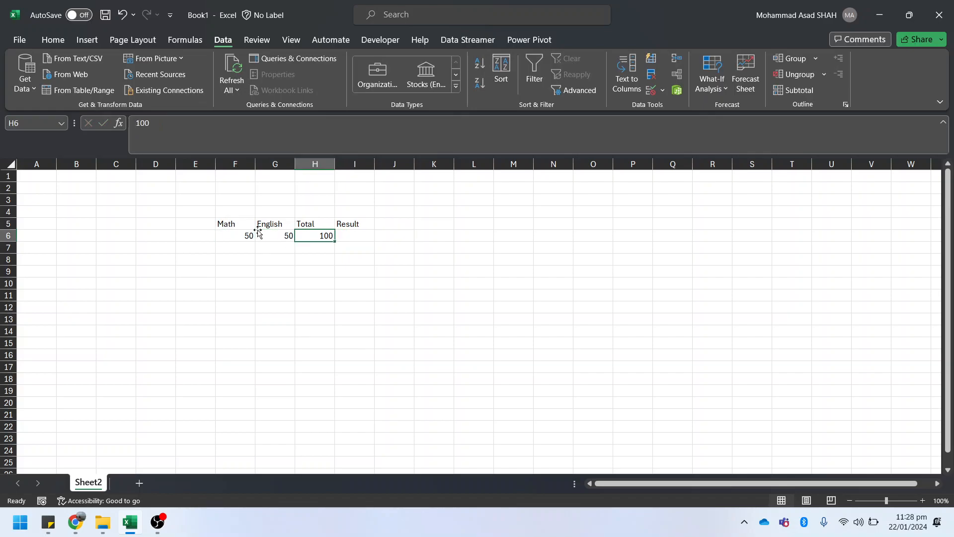
{"action": "key", "text": "Right"}
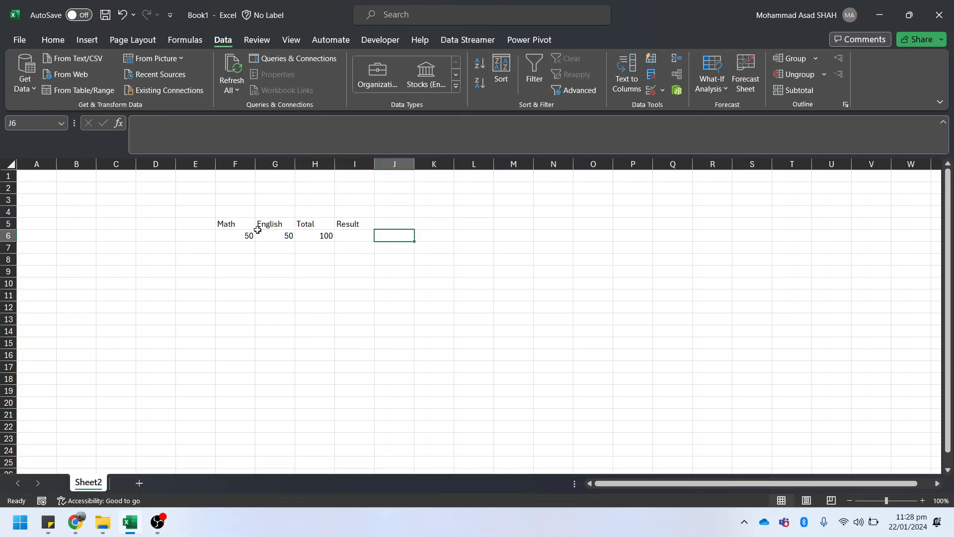
{"action": "key", "text": "Up"}
{"action": "type", "text": "%age"}
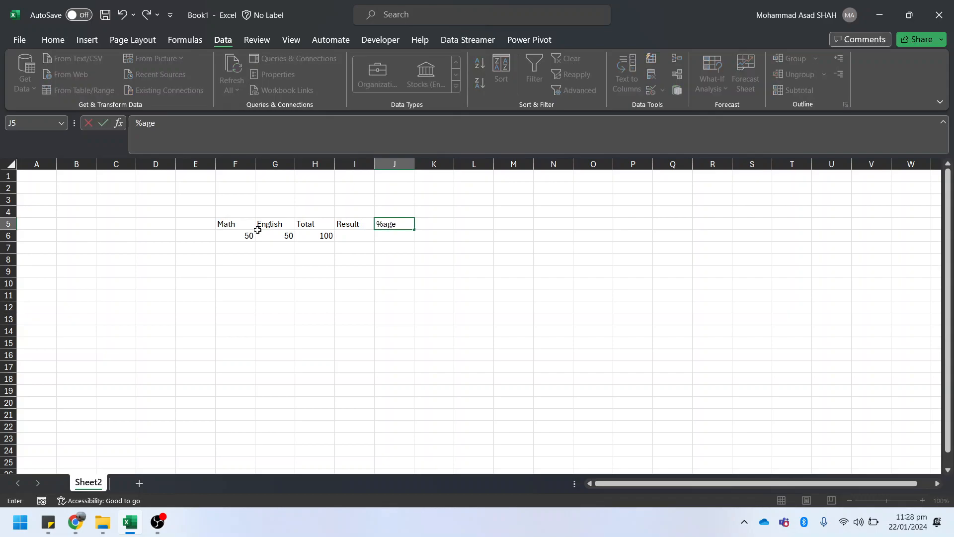
{"action": "key", "text": "Return"}
- Enter the percentage formula =(I6/H6)*100 in cell J6
{"action": "type", "text": "="}
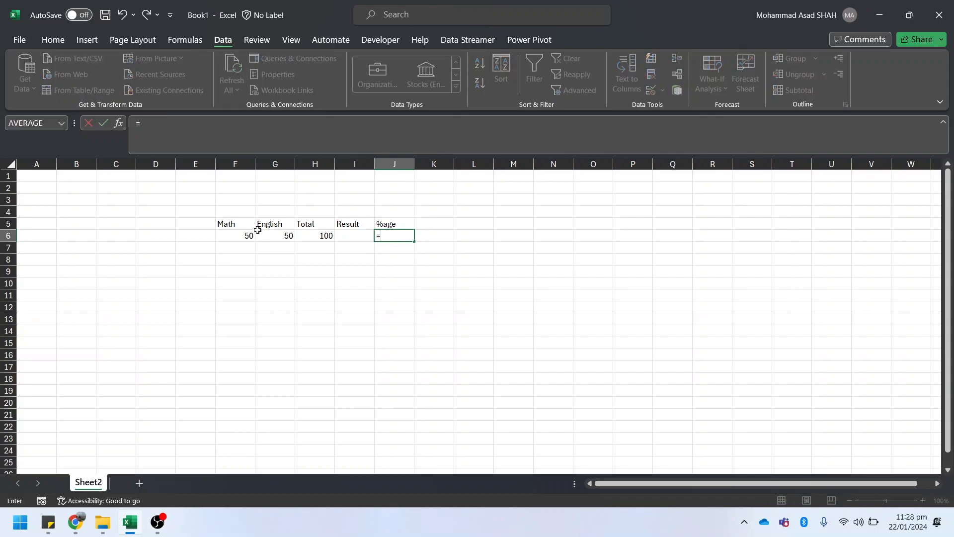
{"action": "key", "text": "Left"}
{"action": "type", "text": "/"}
{"action": "key", "text": "BackSpace"}
{"action": "key", "text": "BackSpace"}
{"action": "type", "text": "("}
{"action": "key", "text": "Left"}
{"action": "type", "text": "/"}
{"action": "key", "text": "Left"}
{"action": "key", "text": "Left"}
{"action": "type", "text": ")*100"}
{"action": "key", "text": "Return"}
- Enter =SUM(F6:G6) in I6 to add the Math and English scores
{"action": "key", "text": "Up"}
{"action": "key", "text": "Left"}
{"action": "key", "text": "Left"}
{"action": "key", "text": "Left"}
{"action": "key", "text": "Right"}
{"action": "key", "text": "Right"}
{"action": "type", "text": "=sum("}
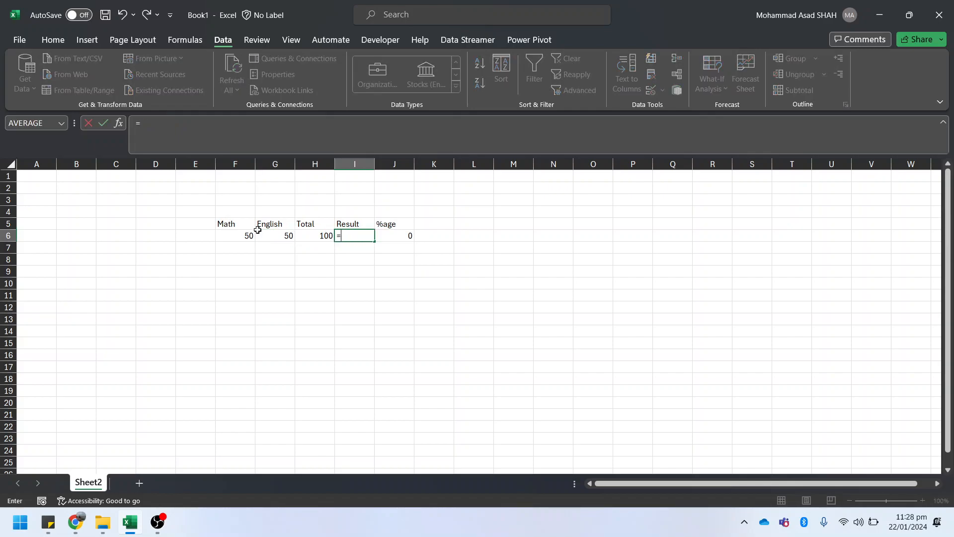
{"action": "key", "text": "Left"}
{"action": "key", "text": "Left"}
{"action": "key", "text": "Left"}
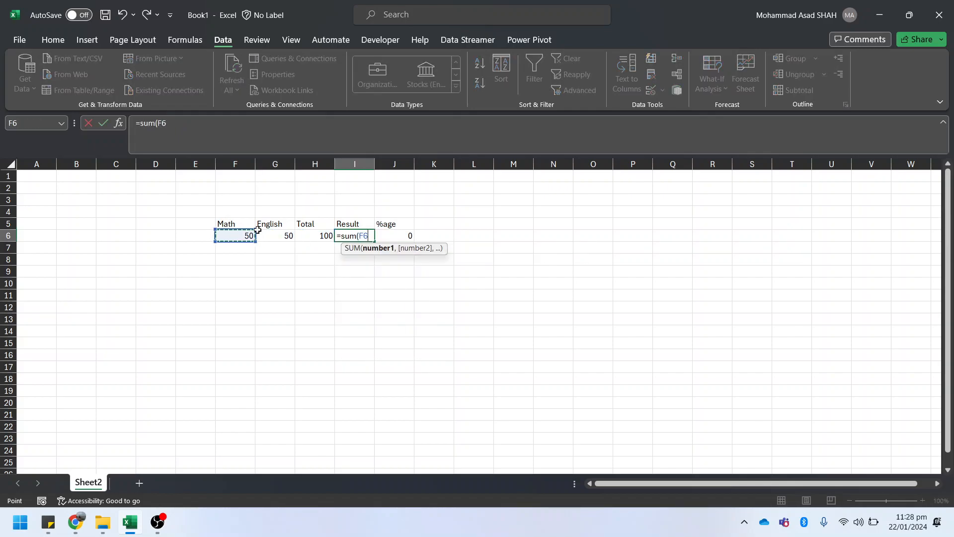
{"action": "key", "text": "shift+Right"}
{"action": "key", "text": "Return"}
{"action": "key", "text": "Up"}
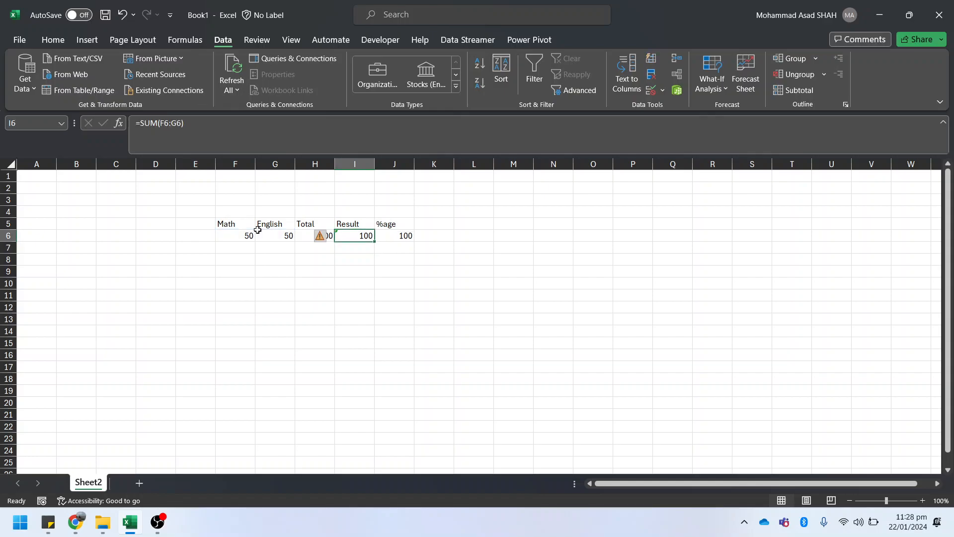
- Change the Math score in F6 to 25
{"action": "key", "text": "Right"}
{"action": "key", "text": "Left"}
{"action": "key", "text": "Left"}
{"action": "key", "text": "Left"}
{"action": "key", "text": "Left"}
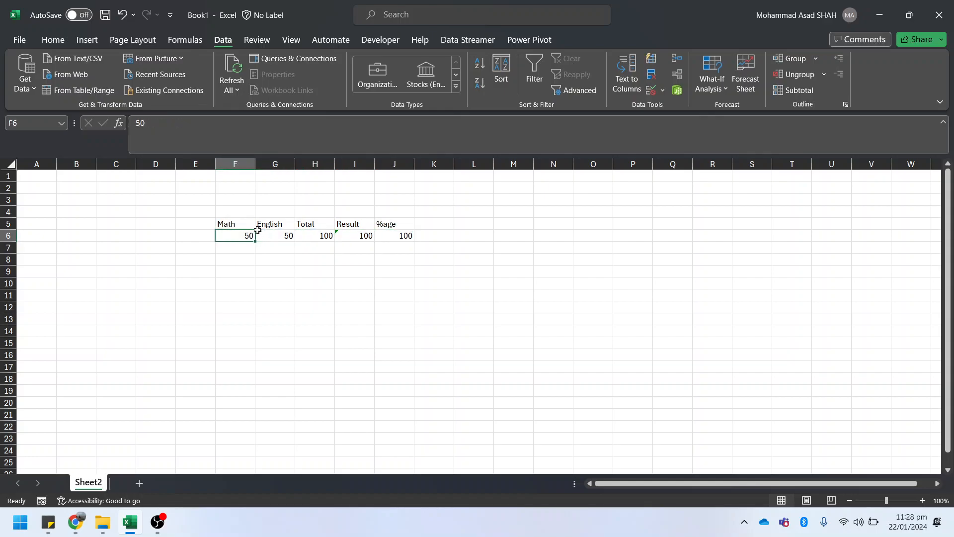
{"action": "type", "text": "25"}
{"action": "key", "text": "Return"}
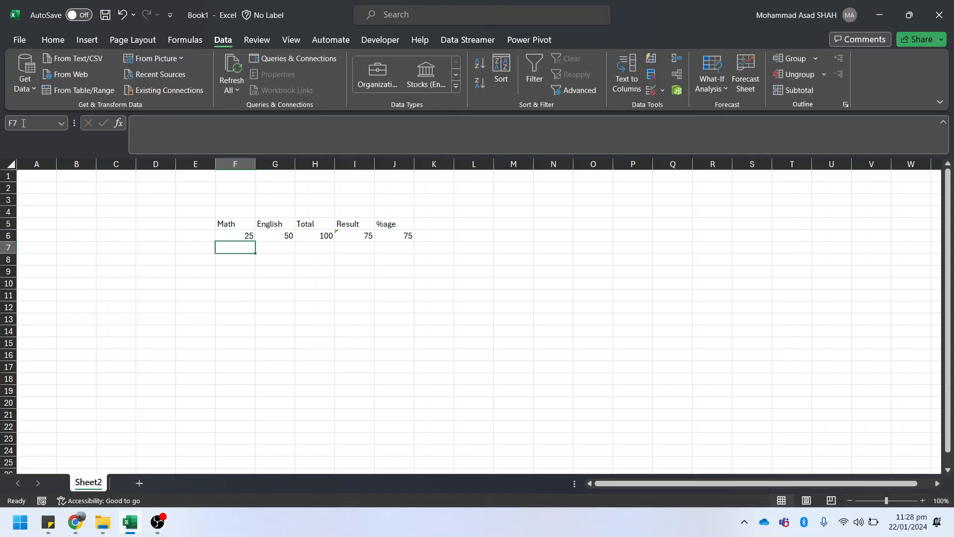
- Change the Math score in F6 to 51
{"action": "key", "text": "Up"}
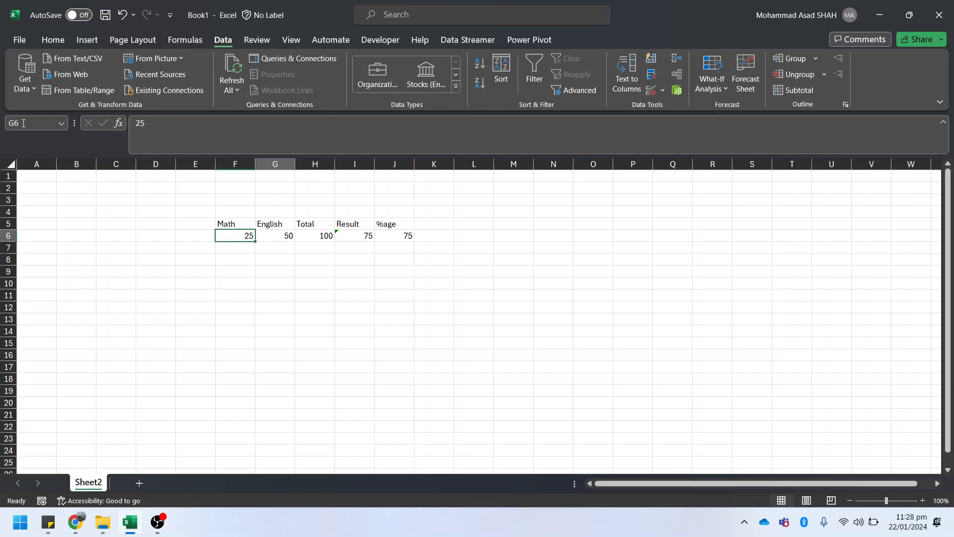
{"action": "type", "text": "51"}
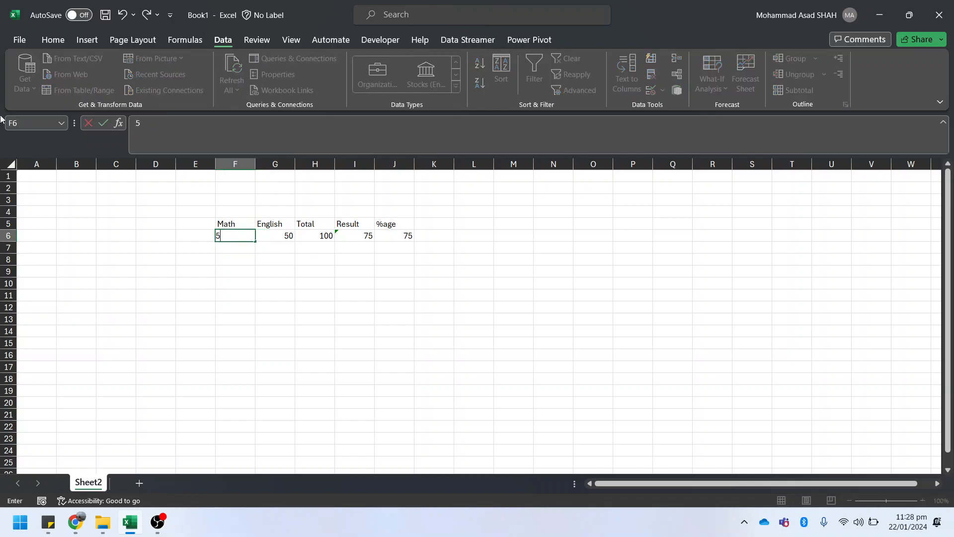
{"action": "key", "text": "Return"}
{"action": "key", "text": "Up"}
{"action": "key", "text": "Up"}
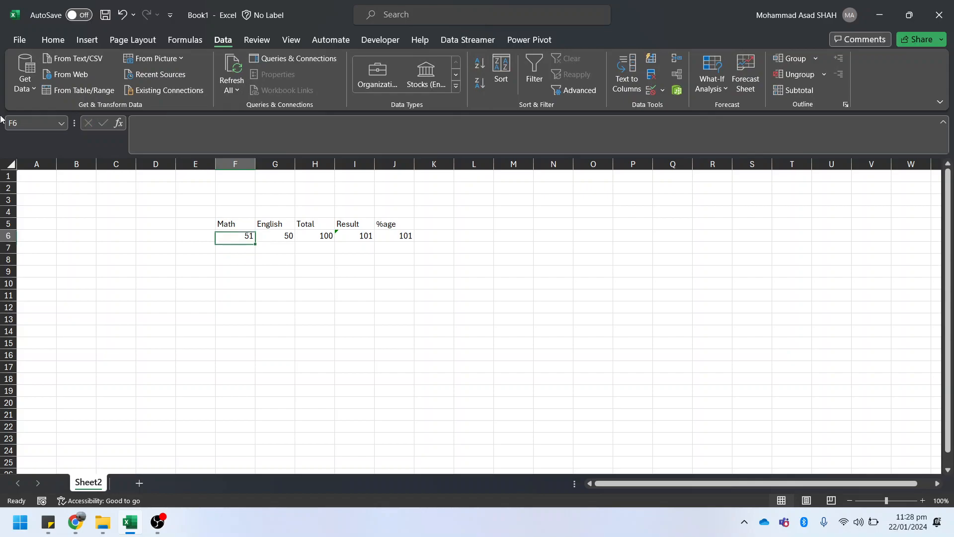
- Examine the score, total, result and percentage cells in row 6
{"action": "key", "text": "Right"}
{"action": "key", "text": "Right"}
{"action": "key", "text": "Right"}
{"action": "key", "text": "Down"}
{"action": "key", "text": "Right"}
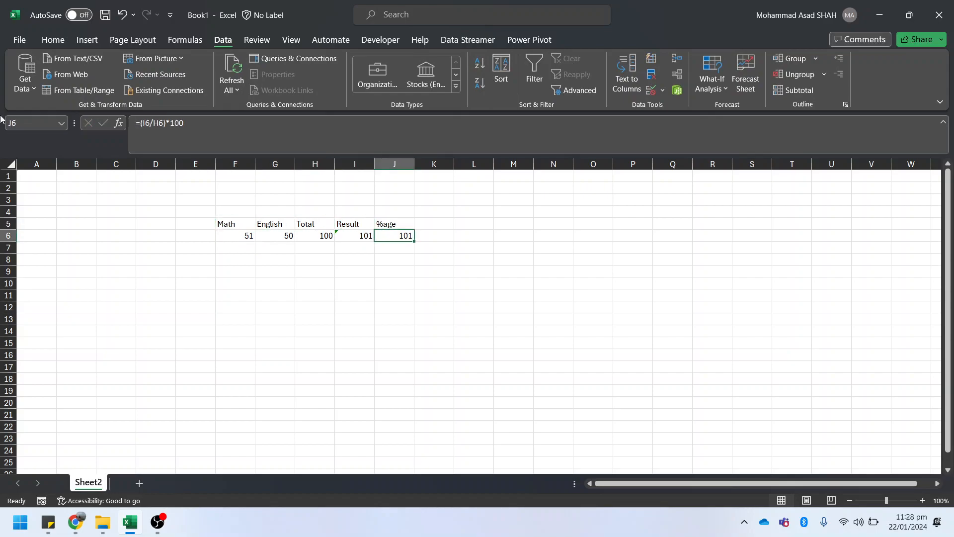
{"action": "key", "text": "Left"}
{"action": "key", "text": "Left"}
{"action": "key", "text": "Left"}
{"action": "key", "text": "Left"}
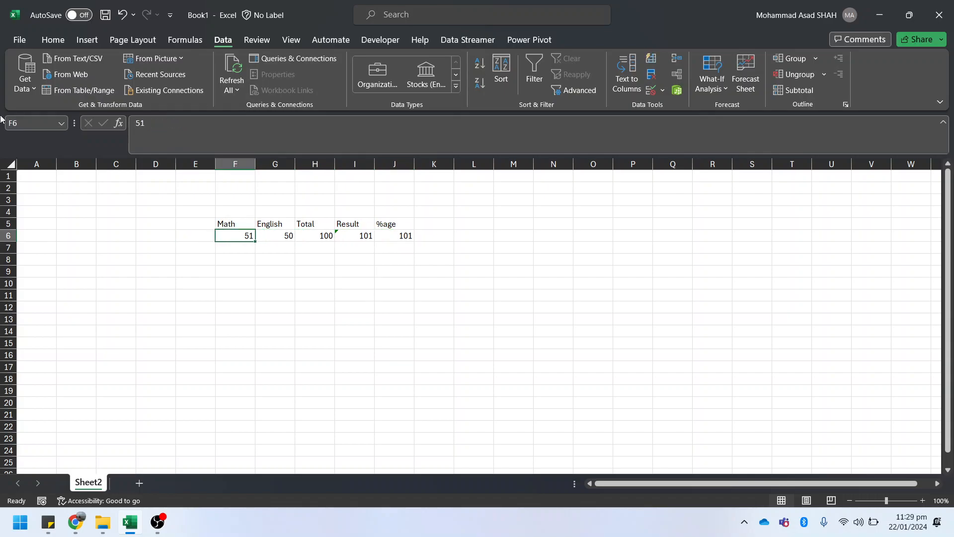
{"action": "key", "text": "Right"}
{"action": "key", "text": "Right"}
{"action": "key", "text": "Right"}
- Set the Math score in F6 and the English score in G6 to 50
{"action": "key", "text": "Left"}
{"action": "key", "text": "Left"}
{"action": "key", "text": "Left"}
{"action": "key", "text": "Left"}
{"action": "type", "text": "50"}
{"action": "key", "text": "Return"}
{"action": "key", "text": "Up"}
{"action": "key", "text": "Right"}
{"action": "type", "text": "50"}
{"action": "key", "text": "Return"}
{"action": "key", "text": "Up"}
{"action": "key", "text": "Left"}
{"action": "key", "text": "BackSpace"}
{"action": "key", "text": "Right"}
{"action": "key", "text": "Left"}
{"action": "key", "text": "Up"}
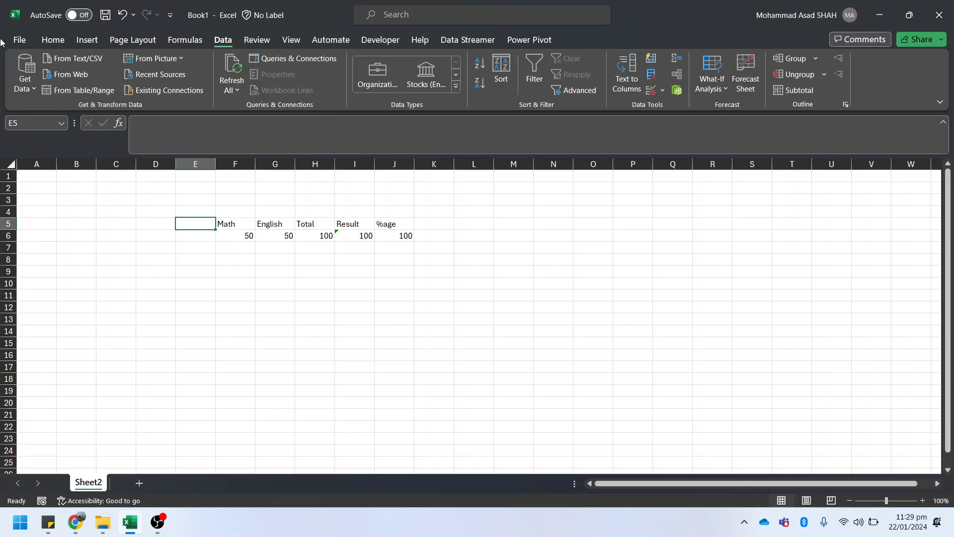
{"action": "key", "text": "Down"}
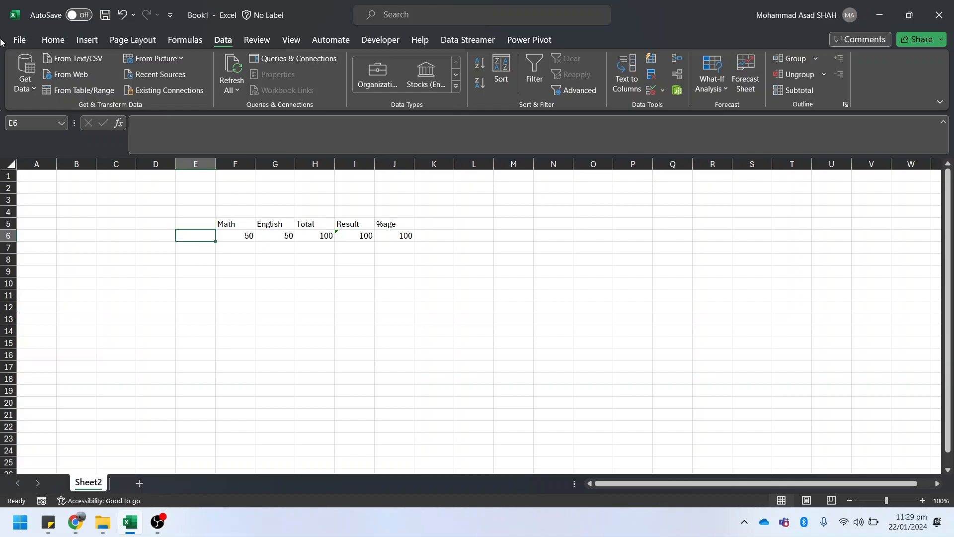
- Select the Math score cell F6
{"action": "key", "text": "Right"}
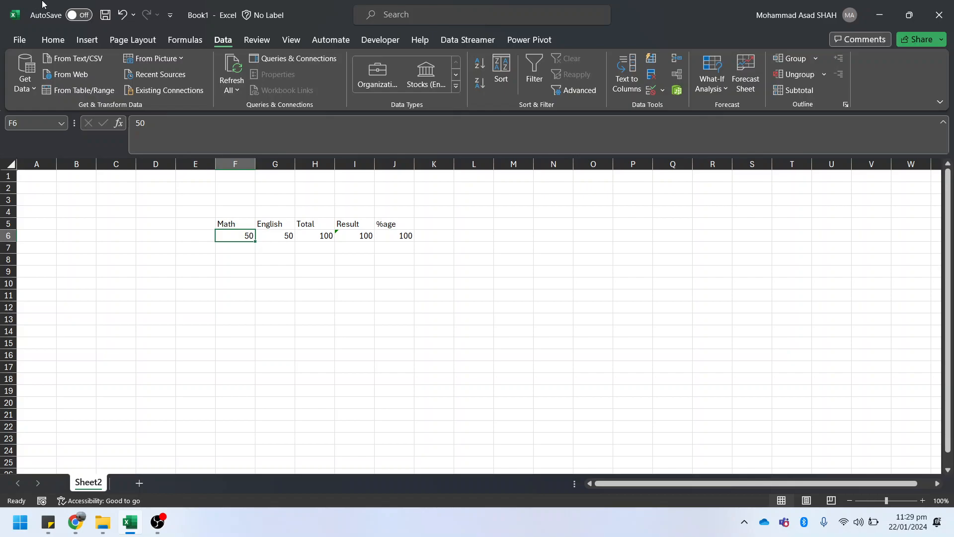
{"action": "double_click", "coordinate": [222, 42]}
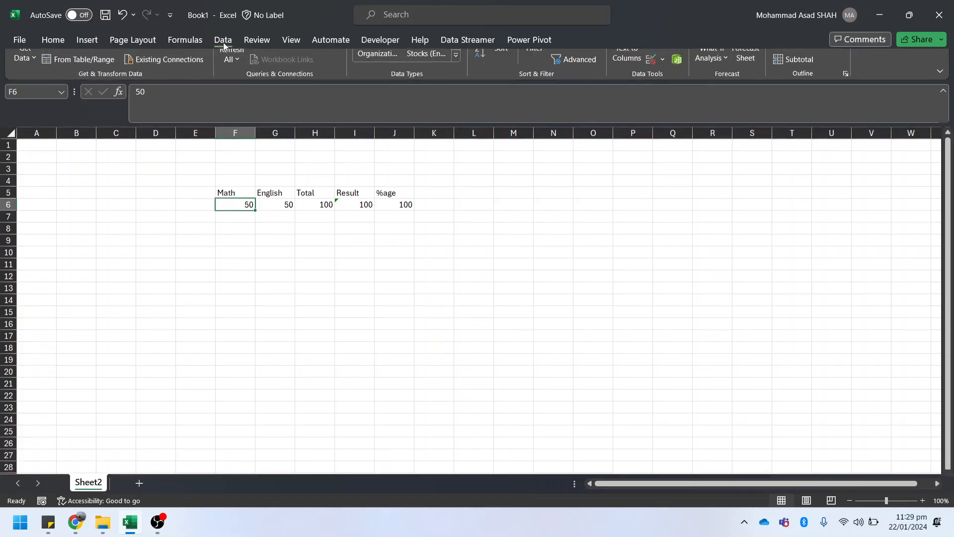
{"action": "double_click", "coordinate": [223, 43]}
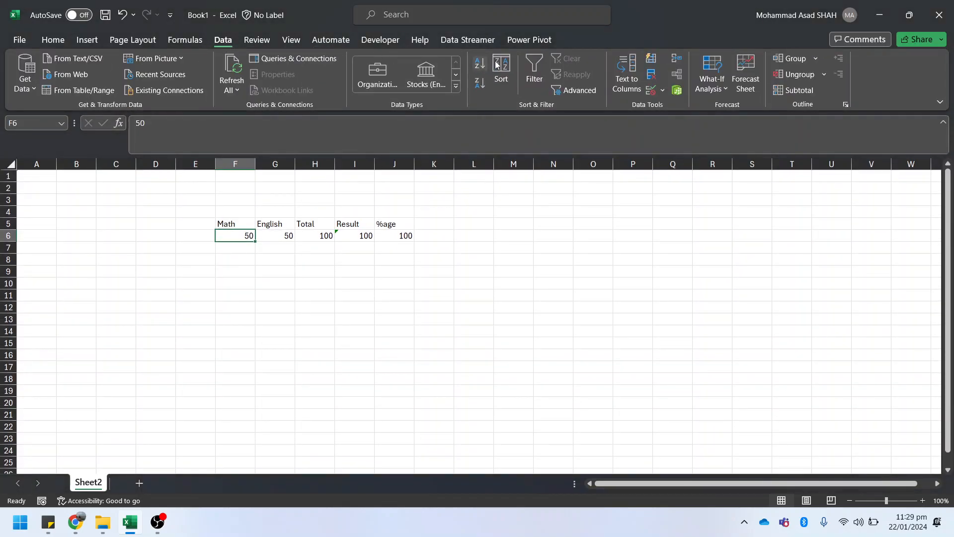
{"action": "left_click", "coordinate": [664, 91]}
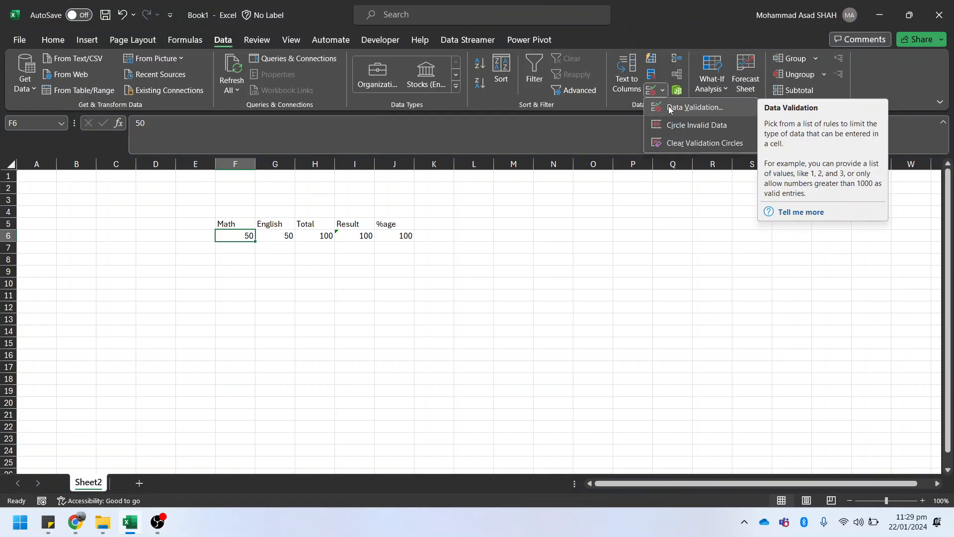
{"action": "left_click", "coordinate": [668, 108]}
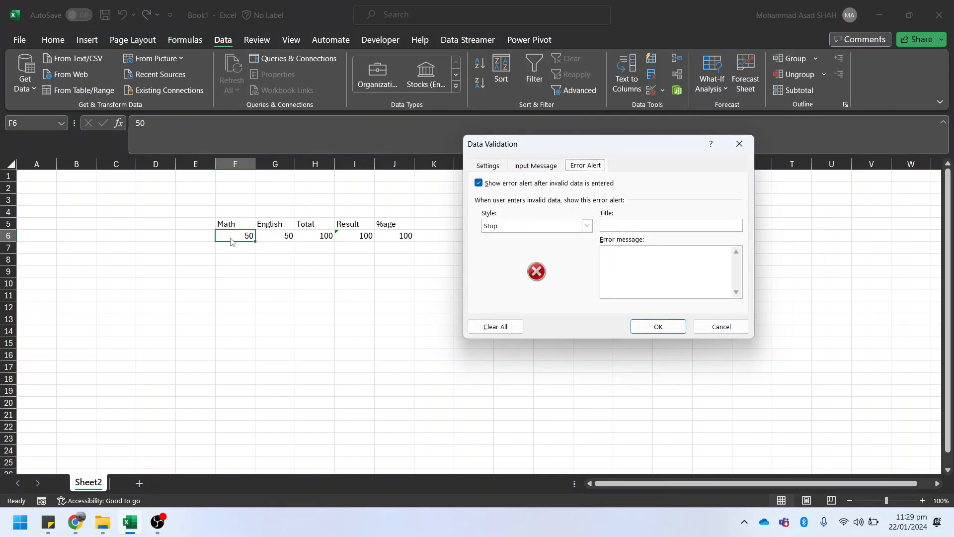
{"action": "left_click", "coordinate": [487, 166]}
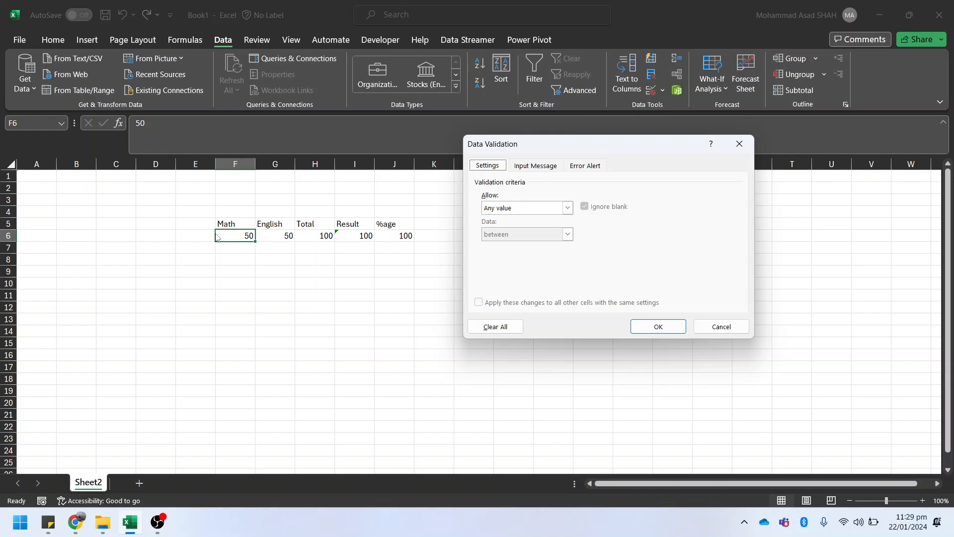
{"action": "left_click", "coordinate": [567, 208]}
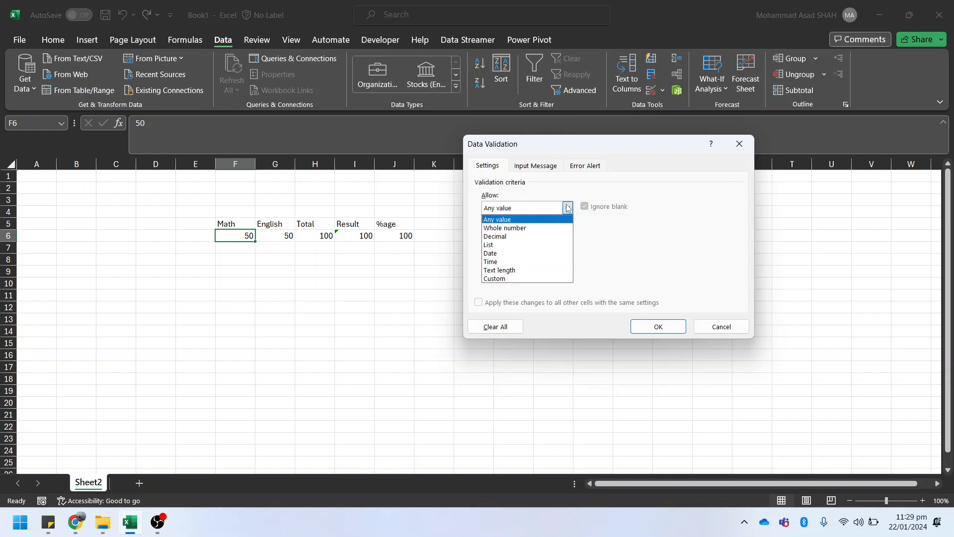
{"action": "left_click", "coordinate": [534, 228]}
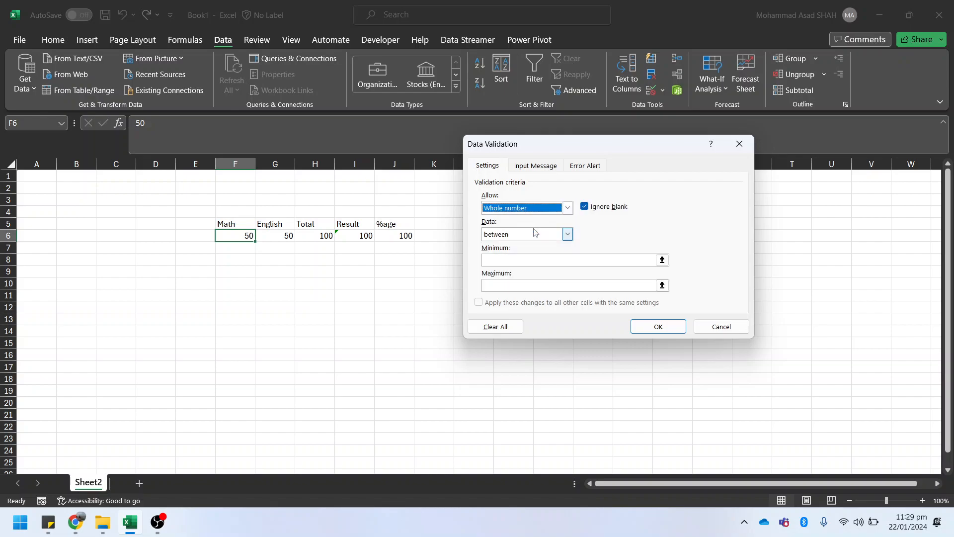
{"action": "left_click", "coordinate": [545, 258]}
{"action": "key", "text": "Escape"}
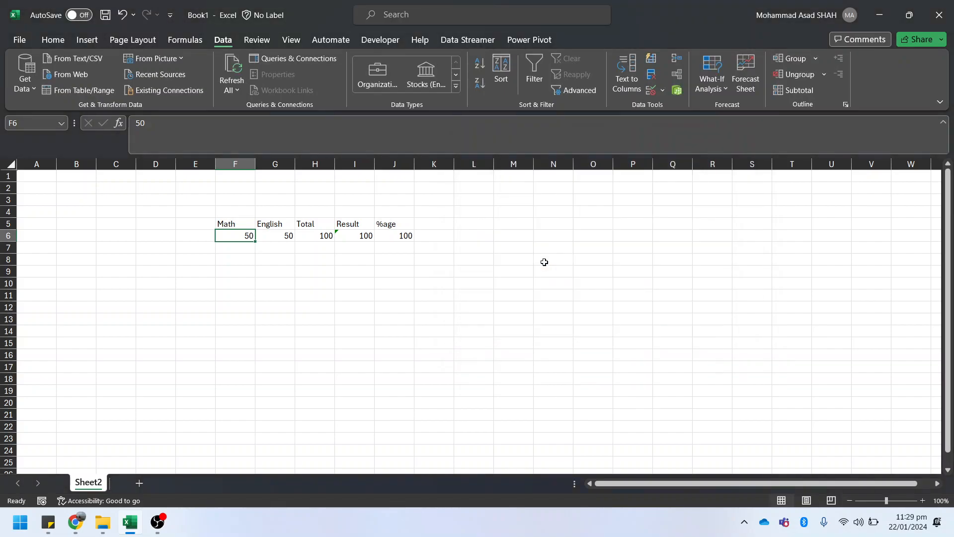
- Define a data validation rule for the Math score in F6 that allows only whole numbers between 1 and 50
{"action": "left_click", "coordinate": [663, 92]}
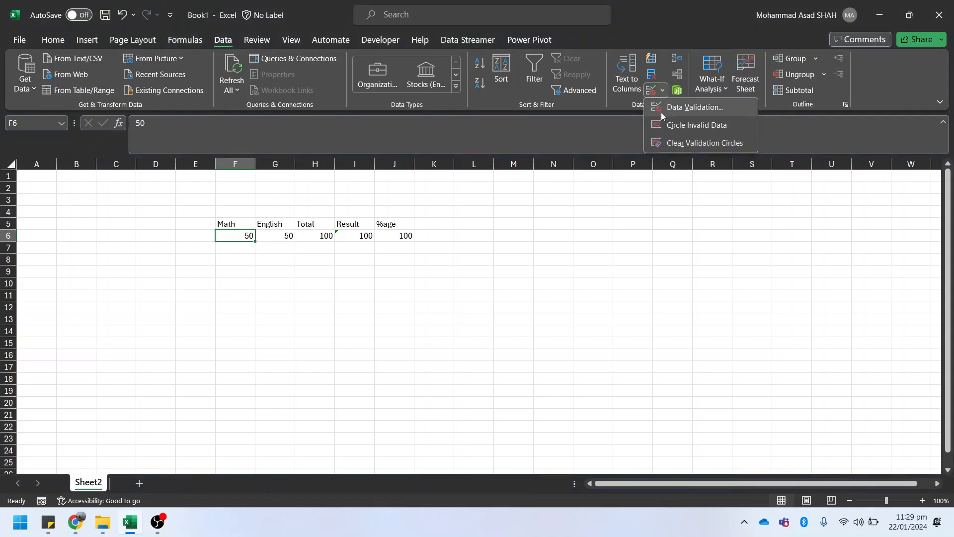
{"action": "left_click", "coordinate": [660, 111]}
{"action": "left_click", "coordinate": [524, 208]}
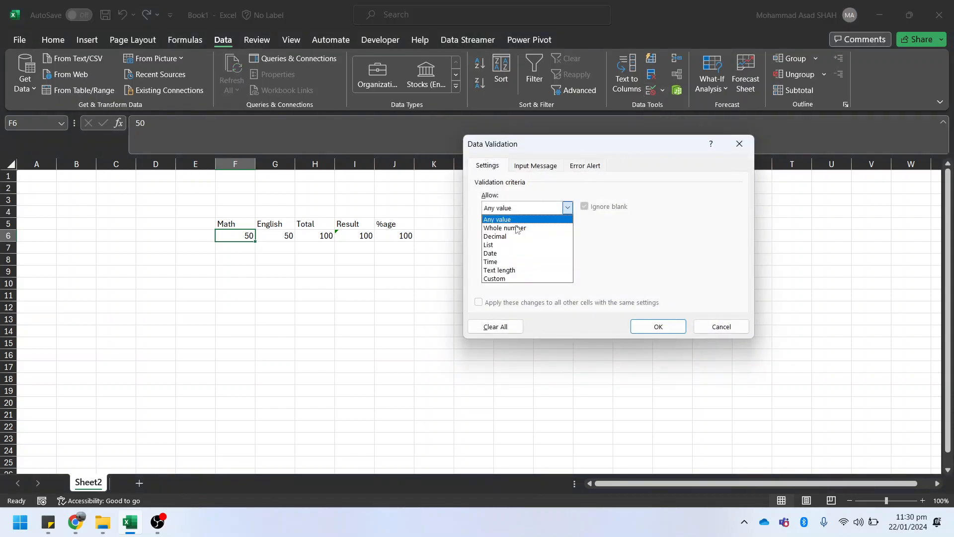
{"action": "left_click", "coordinate": [514, 229]}
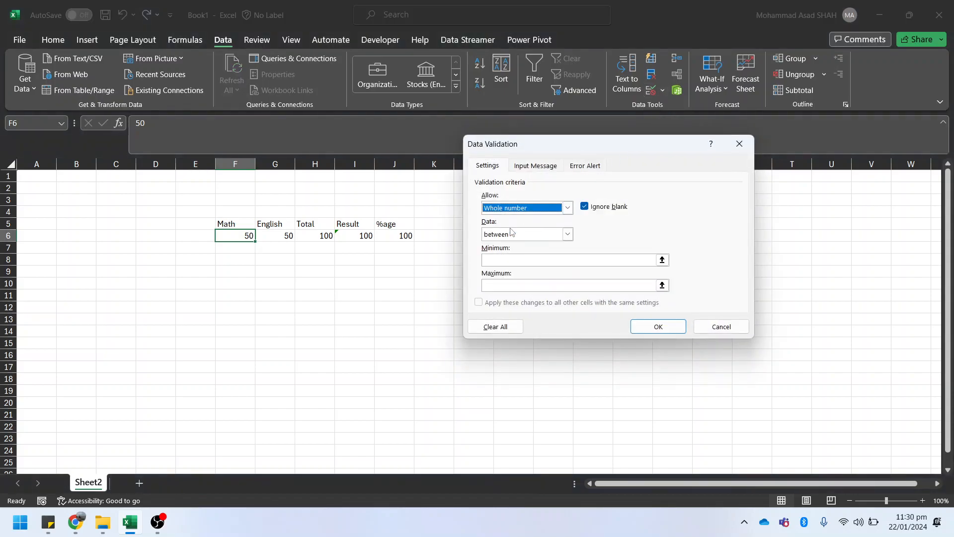
{"action": "left_click", "coordinate": [513, 260]}
{"action": "type", "text": "1"}
{"action": "left_click", "coordinate": [513, 286]}
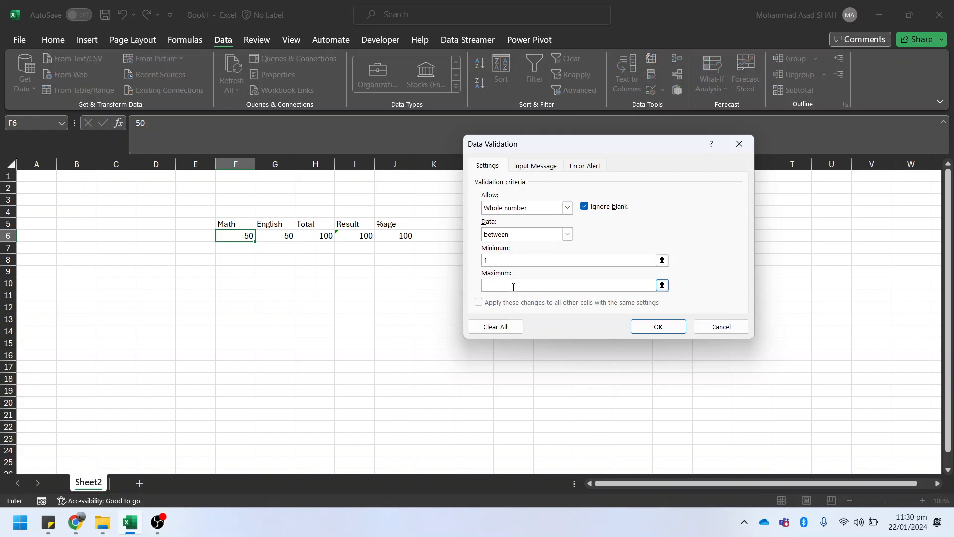
{"action": "type", "text": "50"}
- Give the validation's input message the title "Enter the Student Number"
{"action": "left_click", "coordinate": [535, 165]}
{"action": "left_click", "coordinate": [535, 228]}
{"action": "type", "text": "Enter"}
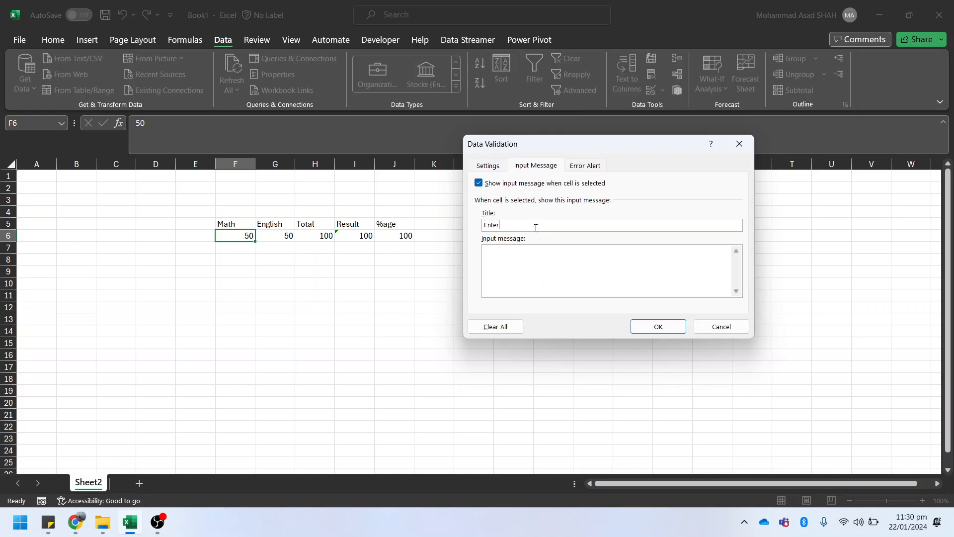
{"action": "type", "text": " the Student Number"}
- Give the validation's Stop-style error alert the title "Enter Correct REsult"
{"action": "left_click", "coordinate": [585, 167]}
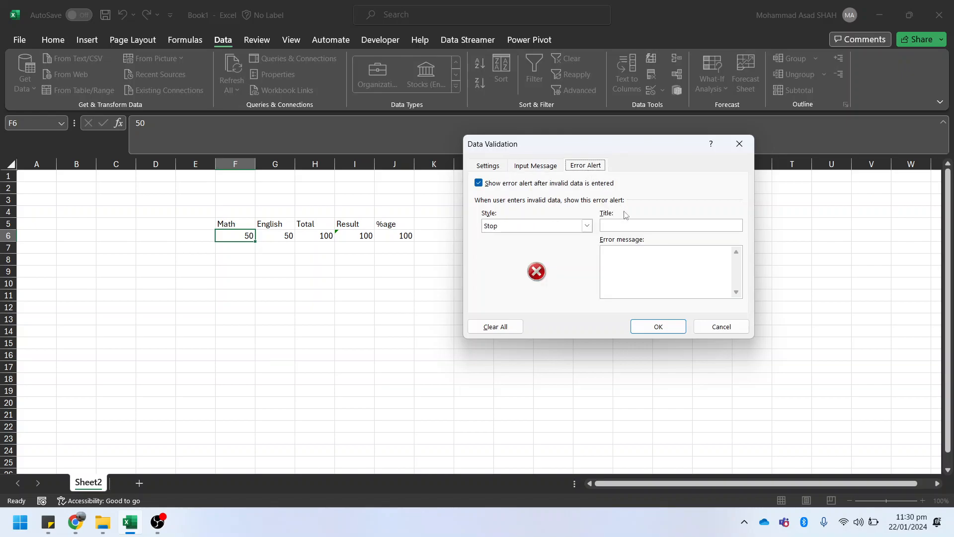
{"action": "left_click", "coordinate": [635, 226]}
{"action": "type", "text": "I"}
{"action": "type", "text": "Ente"}
{"action": "type", "text": "r N"}
{"action": "key", "text": "BackSpace"}
{"action": "type", "text": "Cr"}
{"action": "key", "text": "BackSpace"}
{"action": "type", "text": "orrect RE"}
{"action": "type", "text": "sult"}
- Set the alert's error message to "Enter number between 1 till 50" and apply the validation to F6
{"action": "type", "text": "Ente"}
{"action": "type", "text": "r number "}
{"action": "type", "text": "between 1"}
{"action": "type", "text": " till 50"}
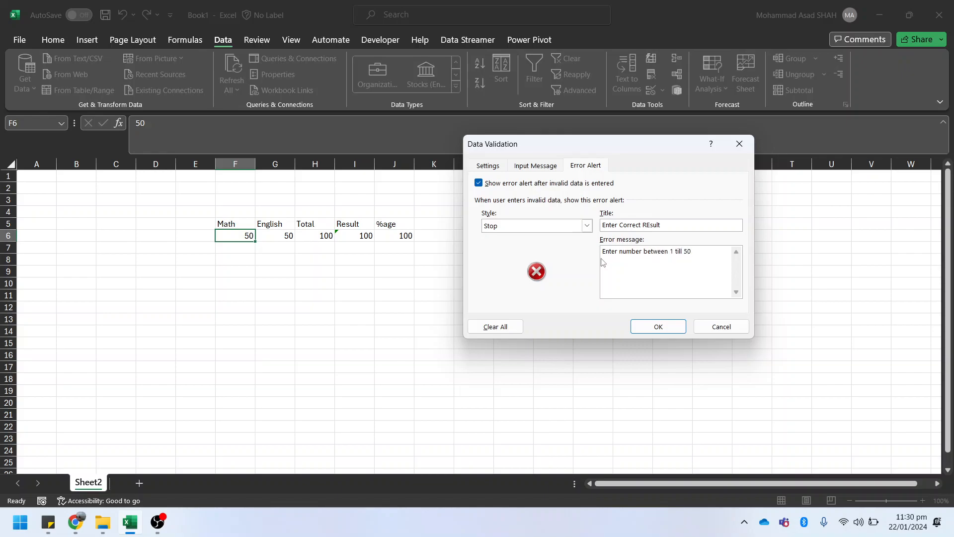
{"action": "left_click", "coordinate": [656, 324]}
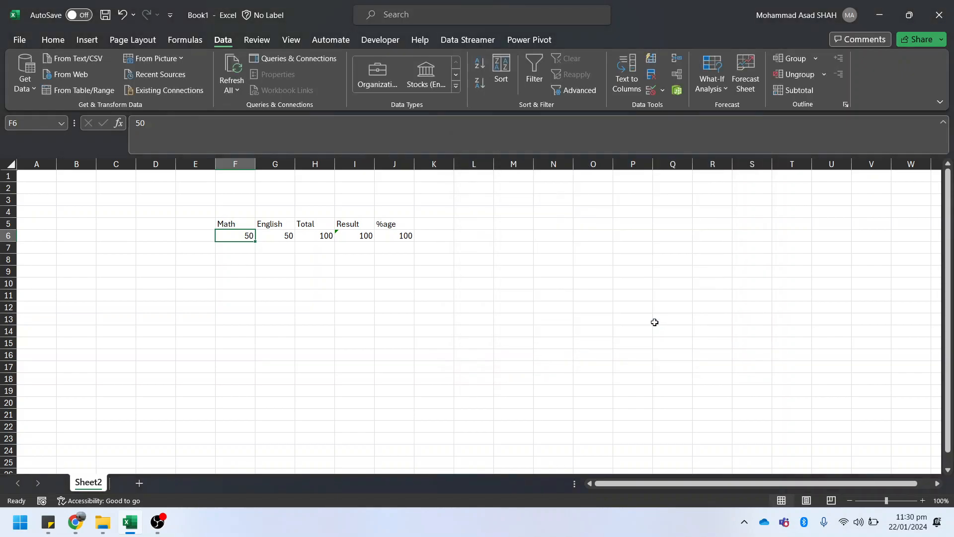
- Change the English score in G6 to 25
{"action": "left_click", "coordinate": [283, 233]}
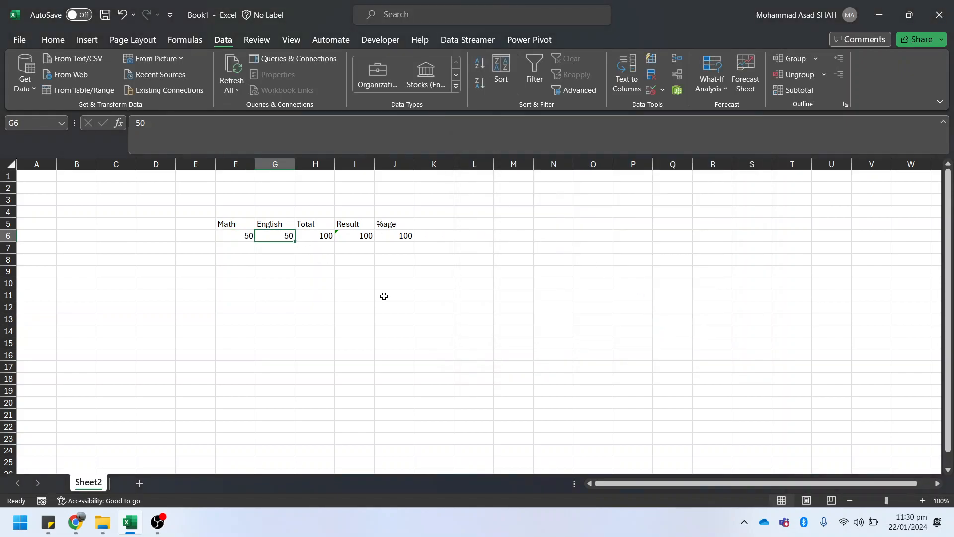
{"action": "type", "text": "25"}
{"action": "key", "text": "Return"}
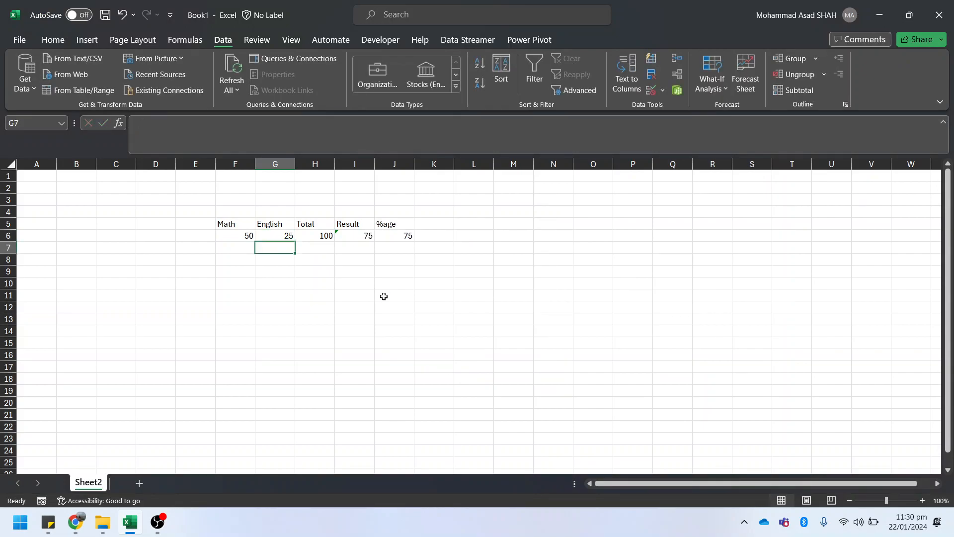
- Test the validation by trying to enter 51 as the Math score in F6, and cancel the entry
{"action": "key", "text": "Up"}
{"action": "key", "text": "Left"}
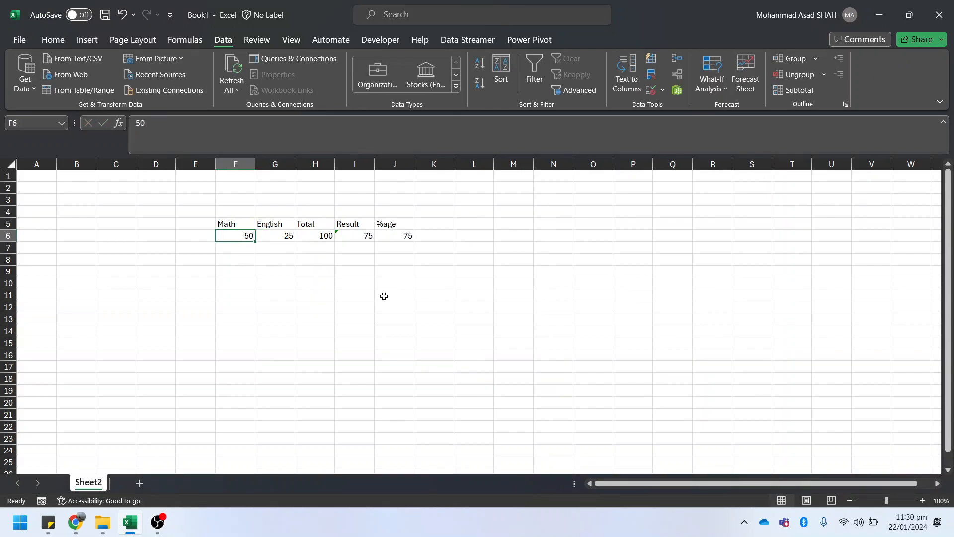
{"action": "type", "text": "51"}
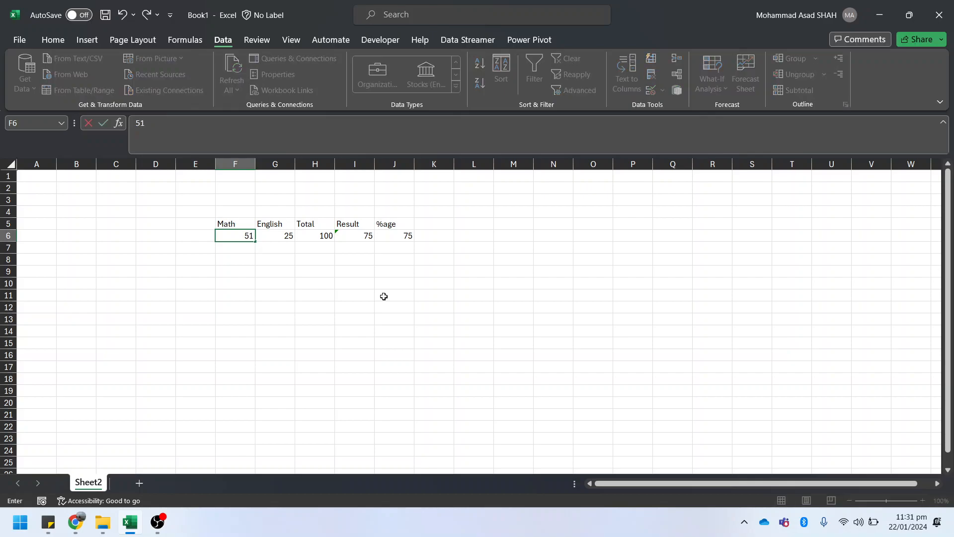
{"action": "key", "text": "Return"}
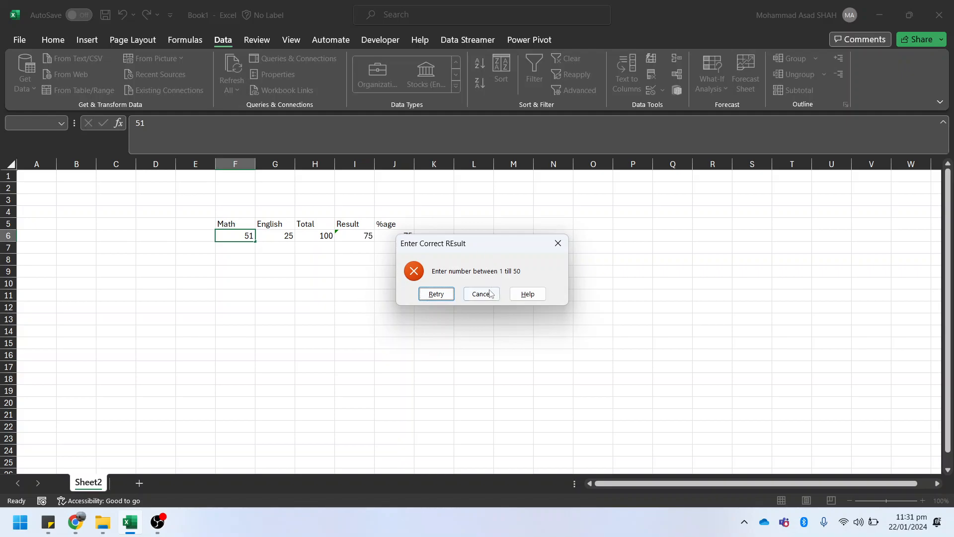
{"action": "left_click", "coordinate": [469, 298]}
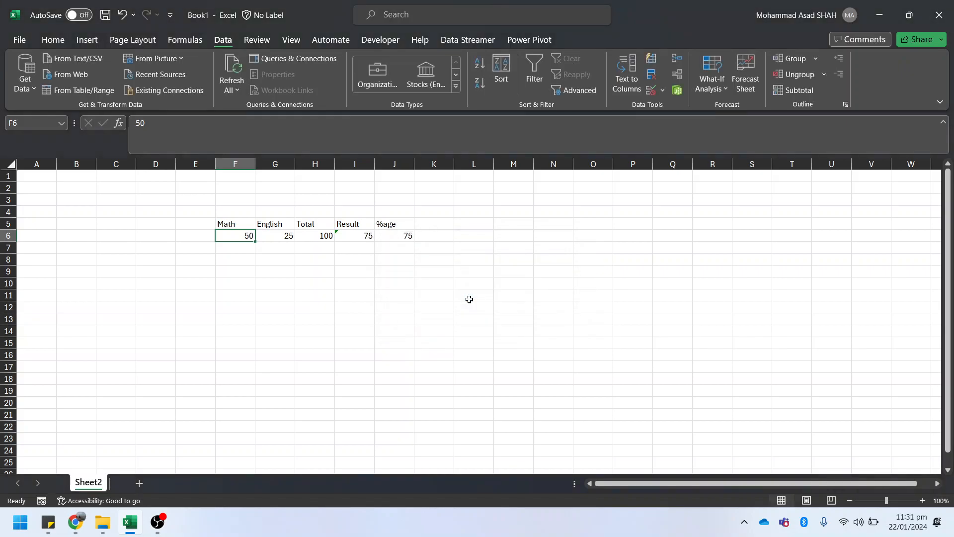
{"action": "left_click", "coordinate": [157, 522]}
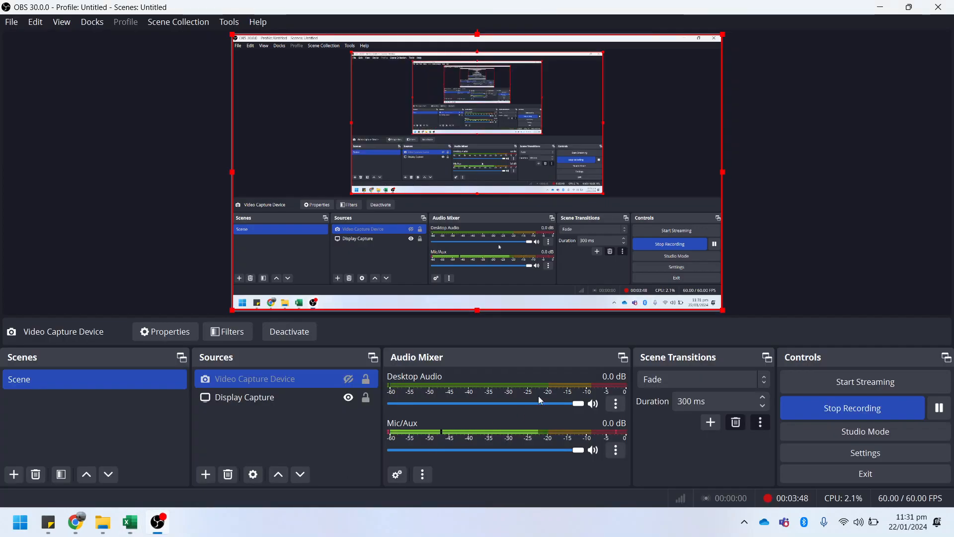